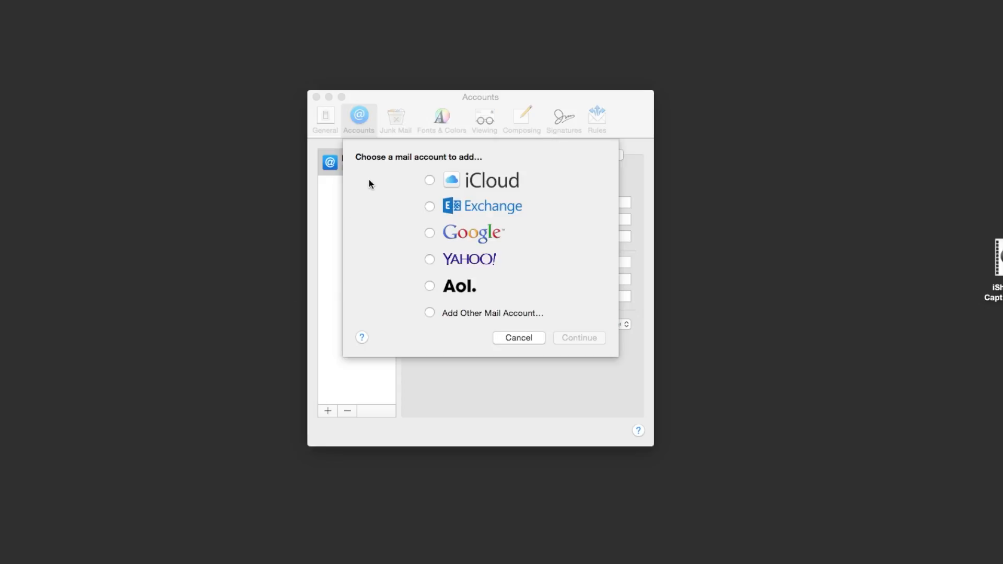
- Choose 'Add Other Mail Account' in the account-type chooser
click(429, 313)
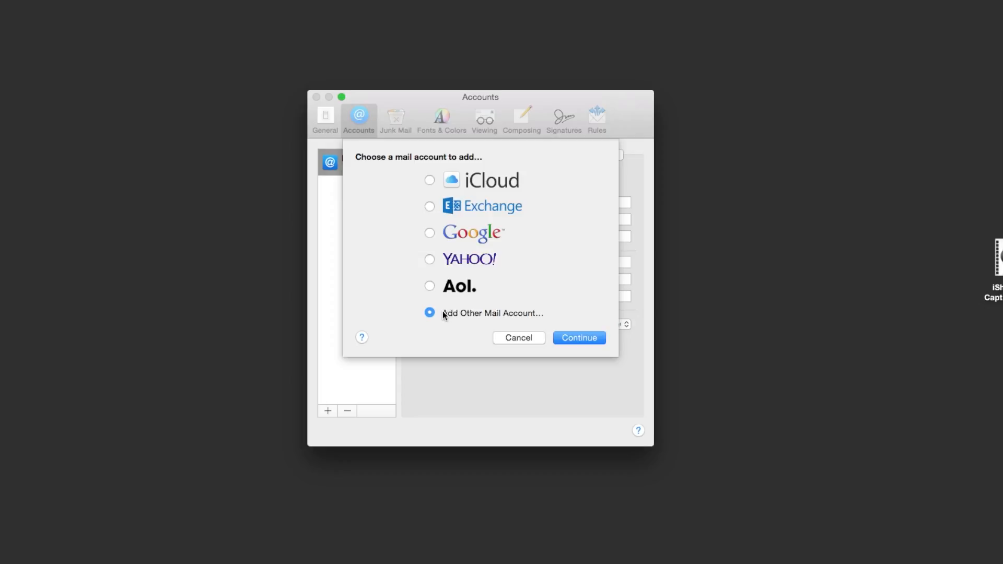
- Replace the full name with 'FIZZ designs' and enter the account's e-mail address
click(588, 337)
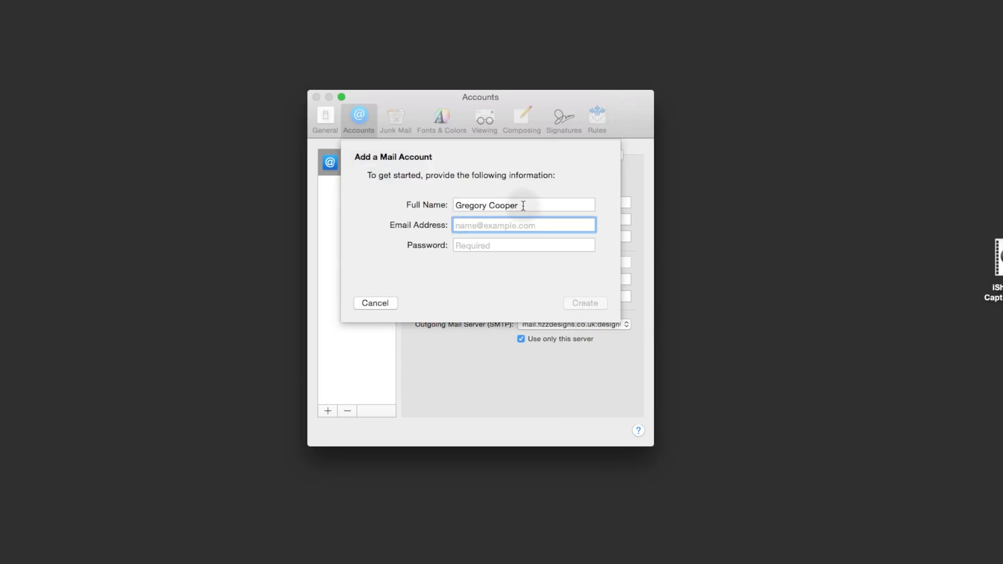
drag(523, 206, 438, 205)
text(FI)
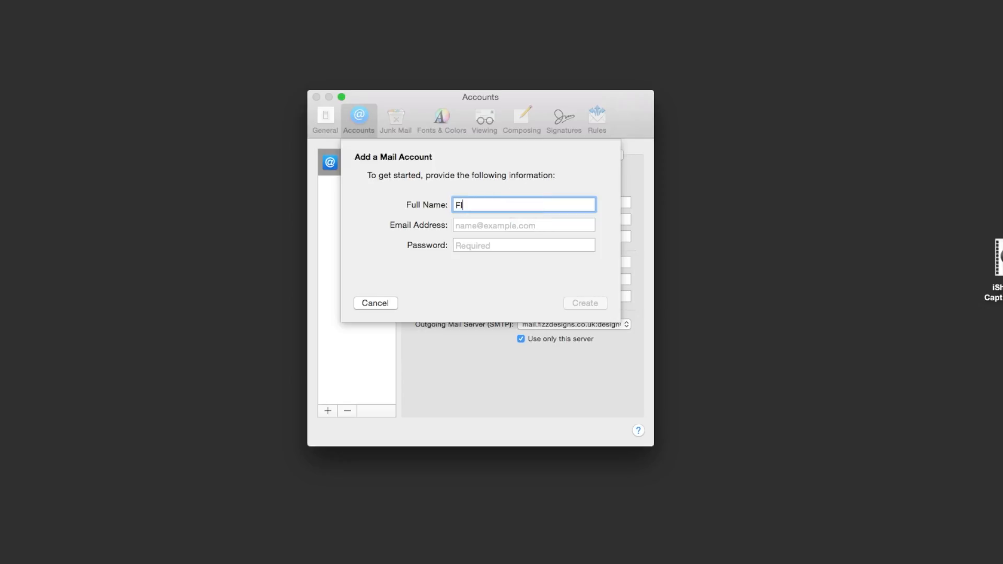
text(ZZ designs)
click(500, 226)
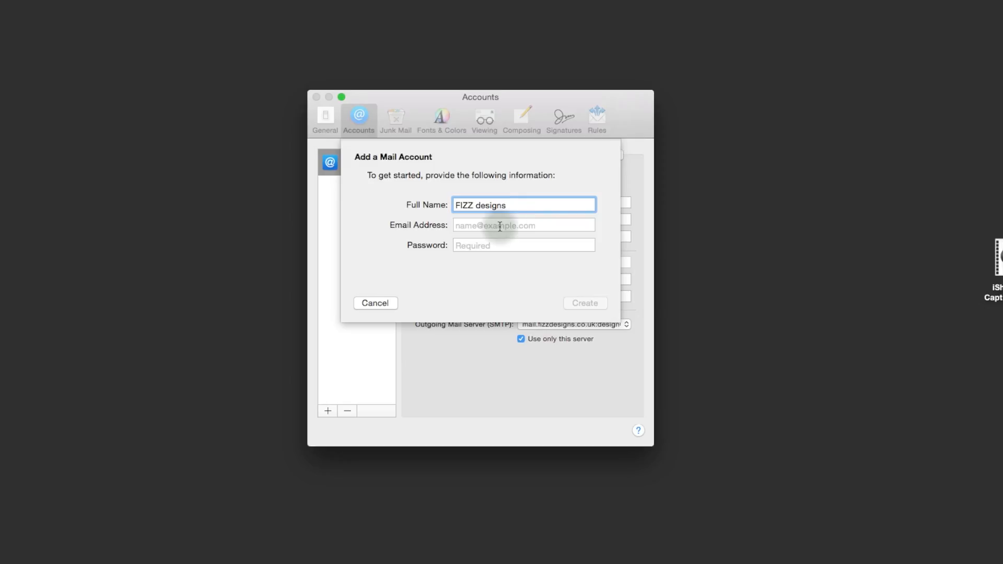
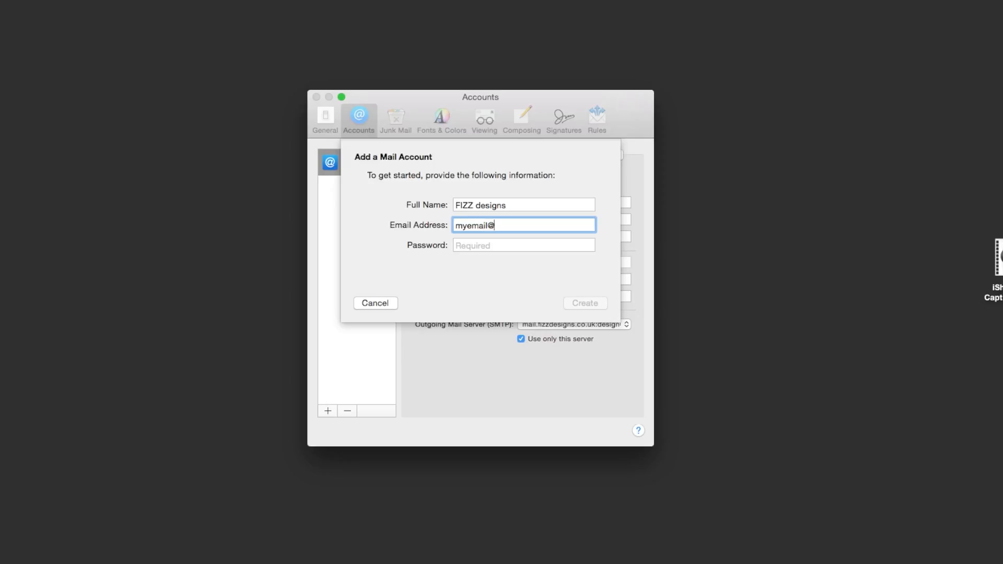
- Enter the account password, create the account, and continue to incoming server settings
click(528, 245)
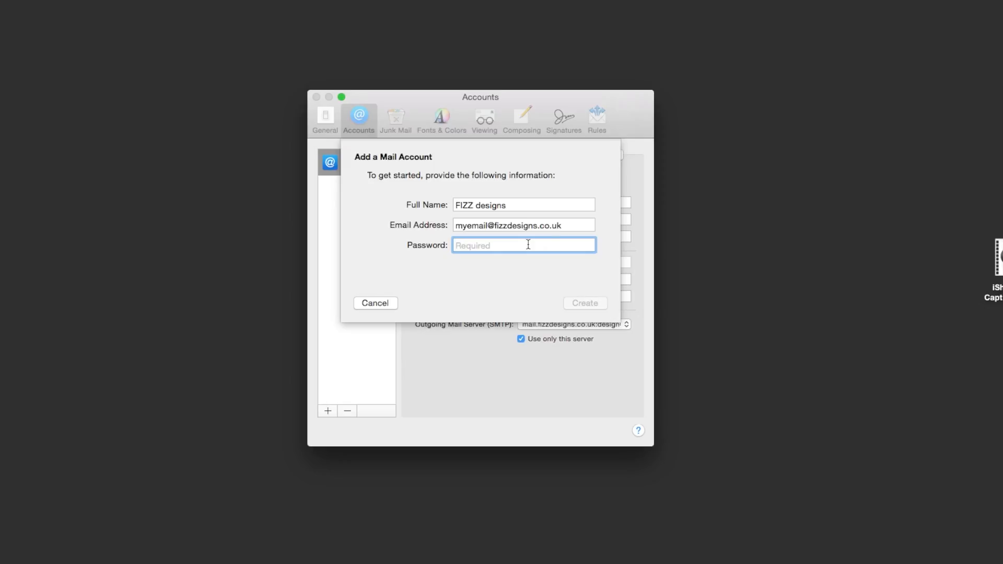
click(524, 245)
text(•••••••••)
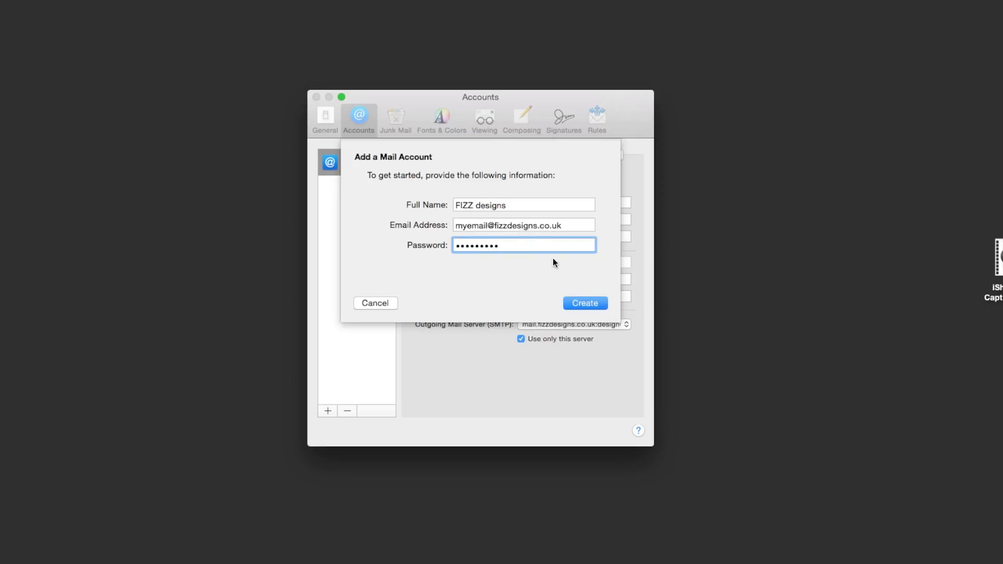
click(590, 303)
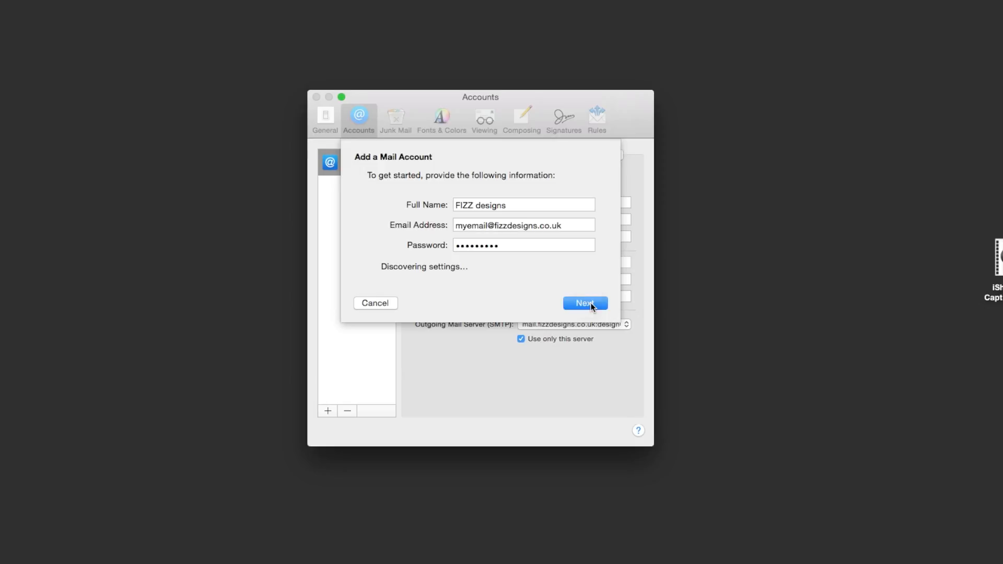
click(590, 304)
- Set account type to POP with incoming mail server mail.fizzdesigns.co.uk
click(501, 204)
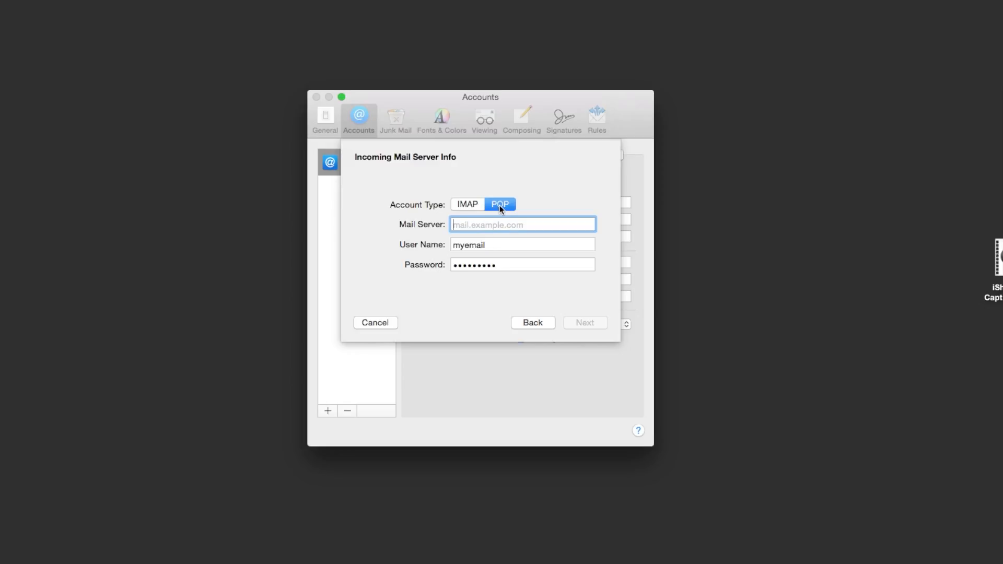
click(489, 225)
text(mail.)
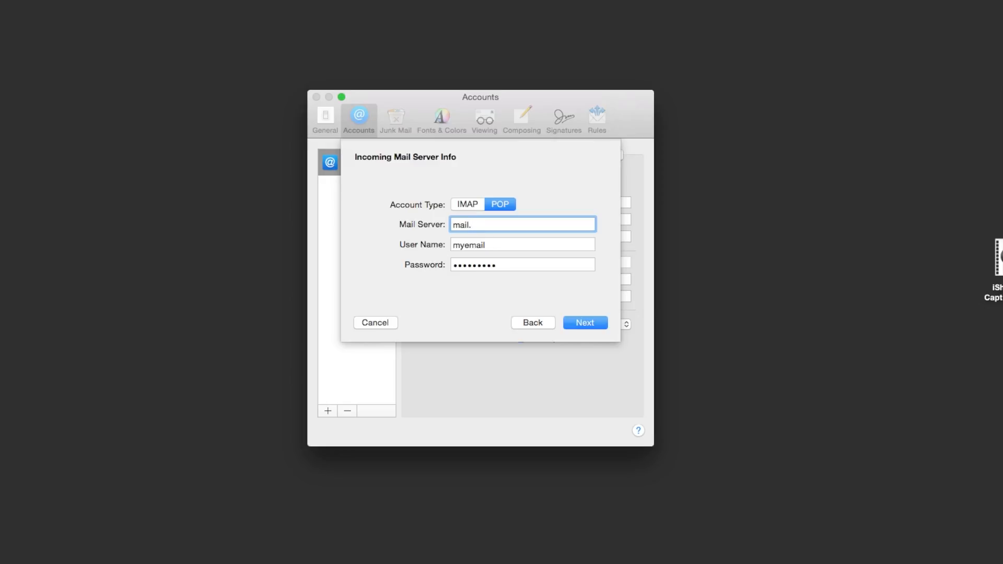
text(fizzdesigns.co.uk)
- Append the fizzdesigns.co.uk domain to the user name, retype the password, and proceed
click(514, 245)
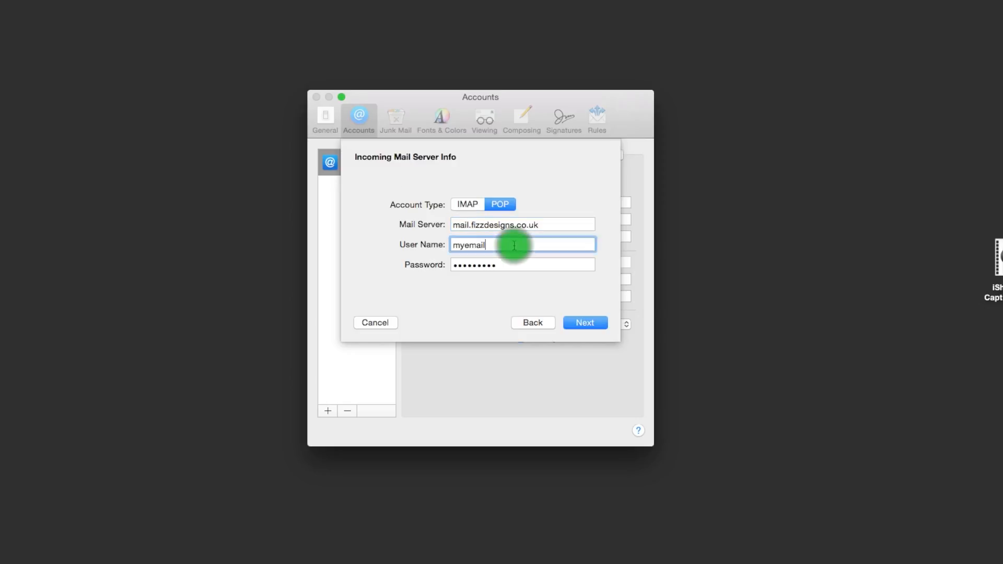
text(@fizzdesigns.)
text(co.uk)
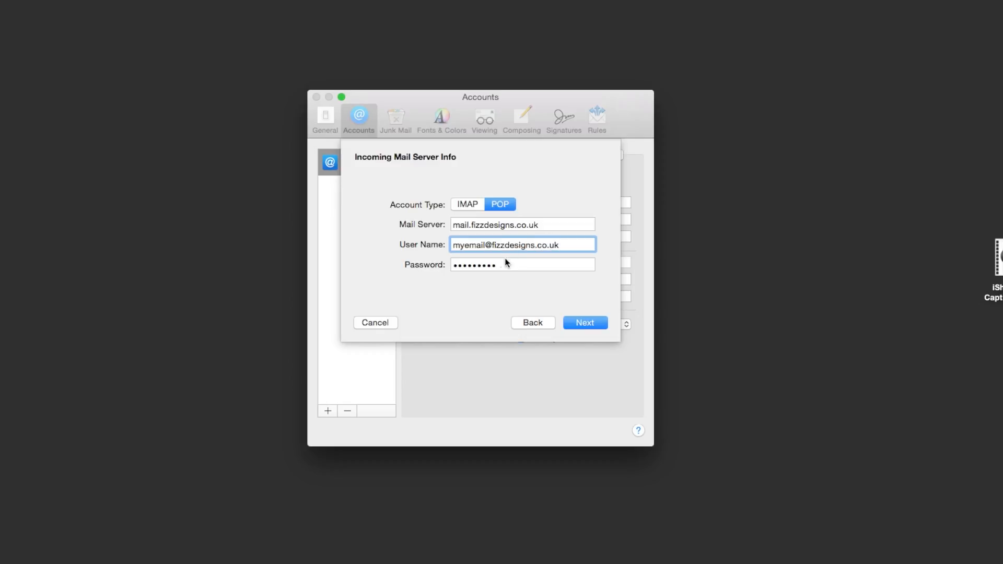
drag(501, 264, 448, 267)
key(BackSpace)
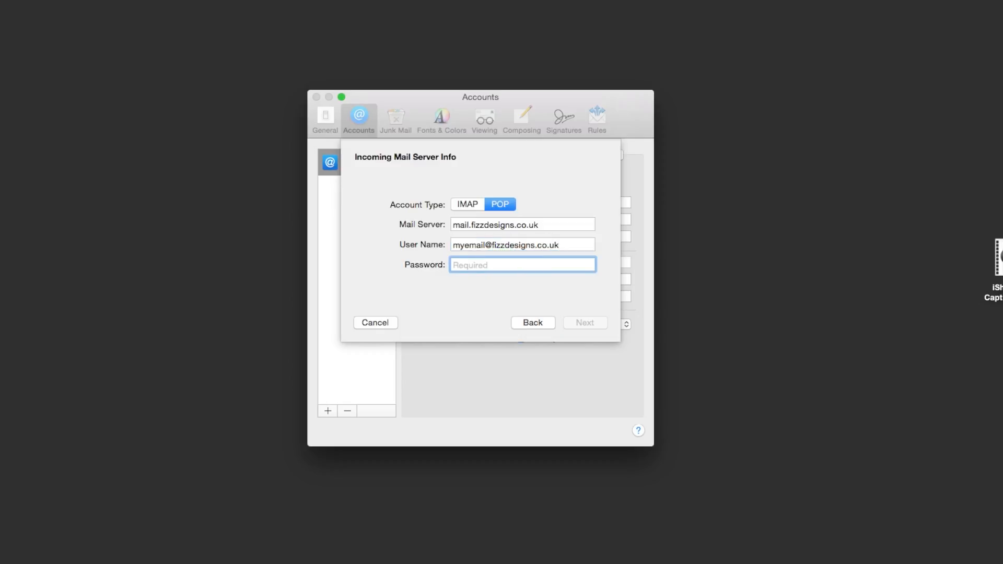
text(********)
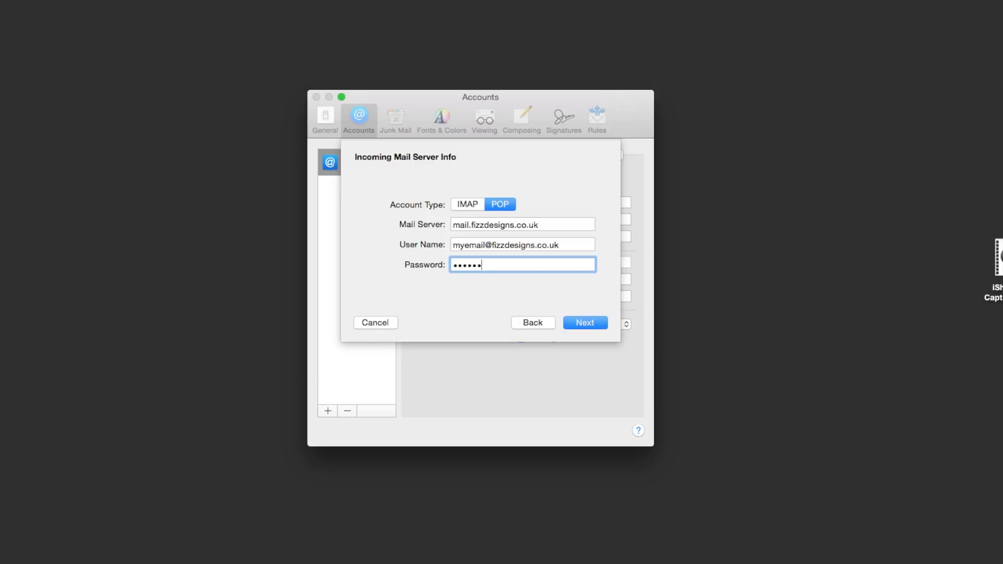
text(*)
click(590, 324)
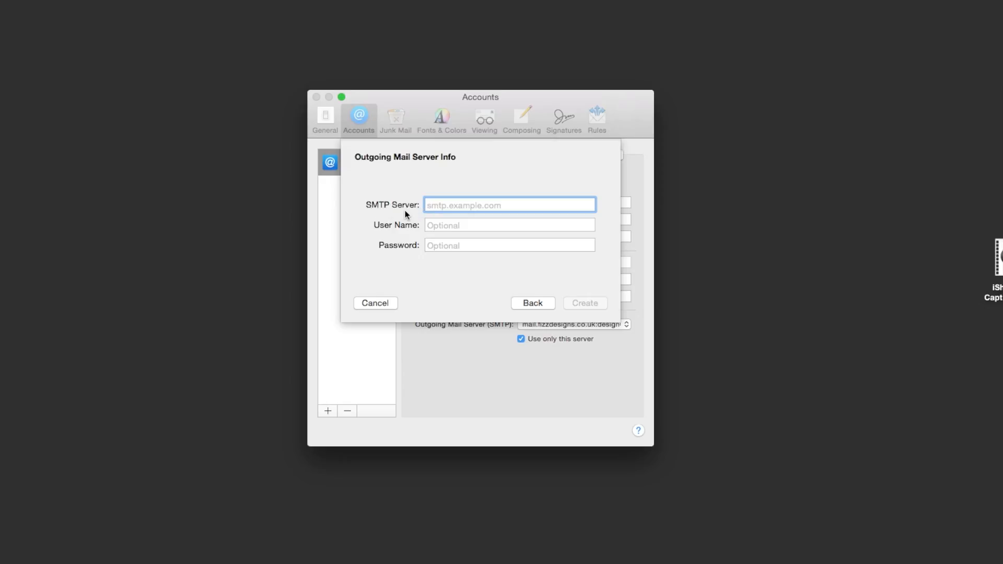
- Set SMTP server mail.fizzdesigns.co.uk with the e-mail login and password, create the account, and select it
click(458, 205)
click(448, 204)
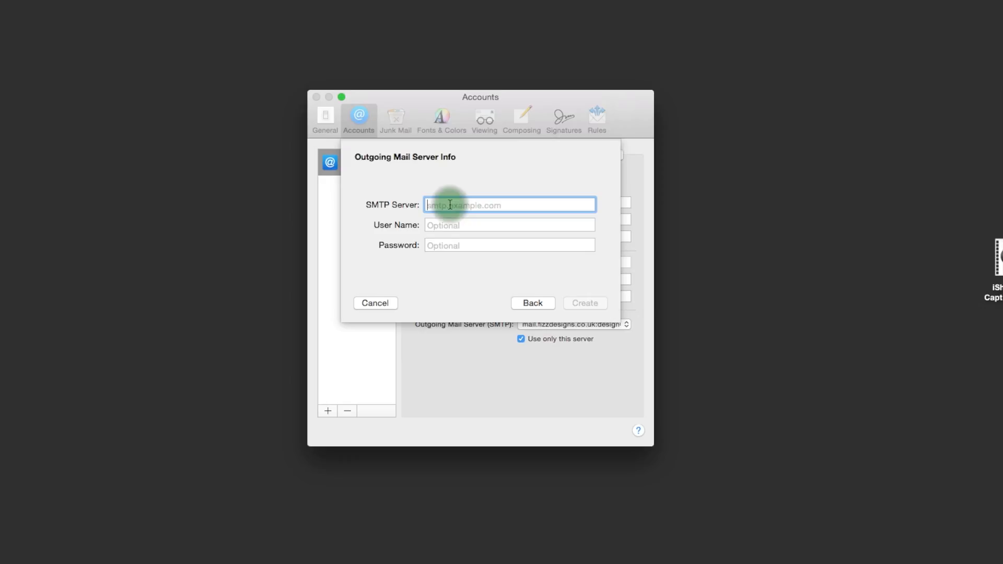
text(mail.)
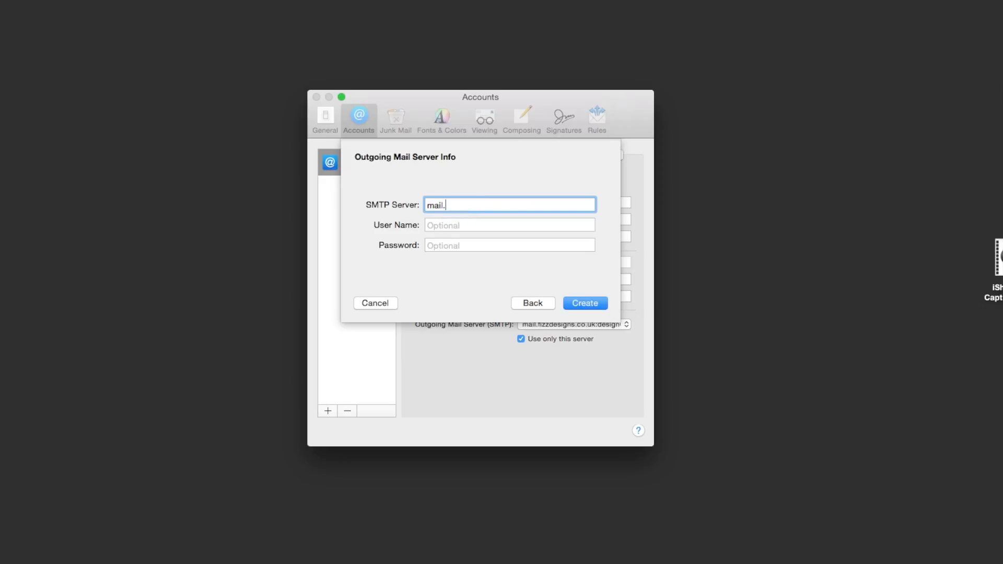
text(fizzdesigns.co.uk)
click(452, 230)
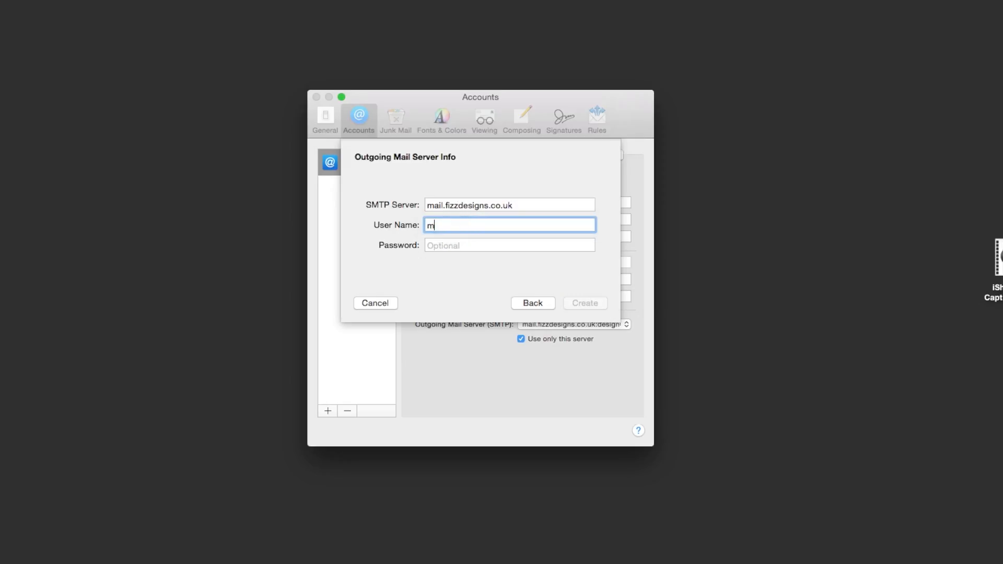
click(483, 245)
text(••••••••)
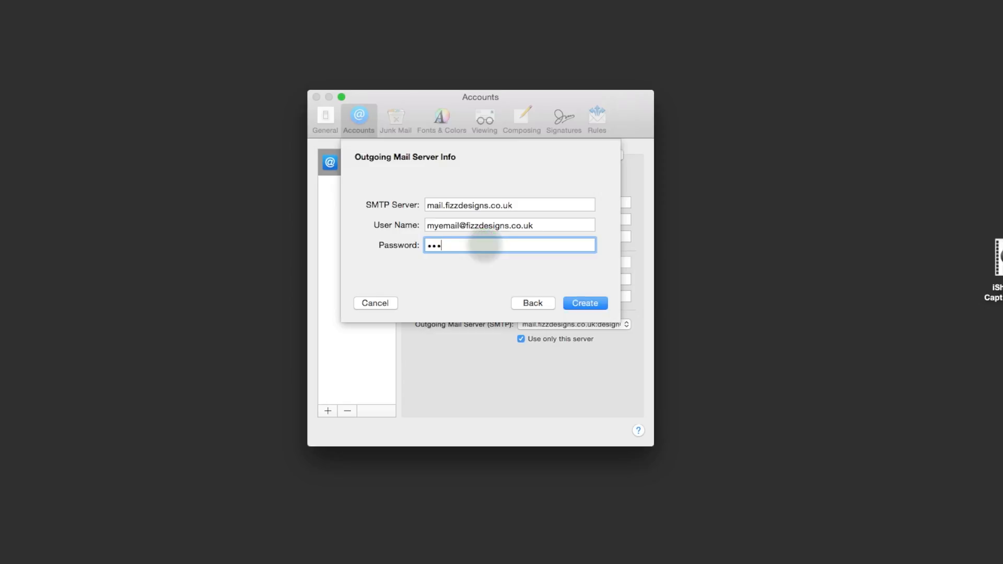
text(•)
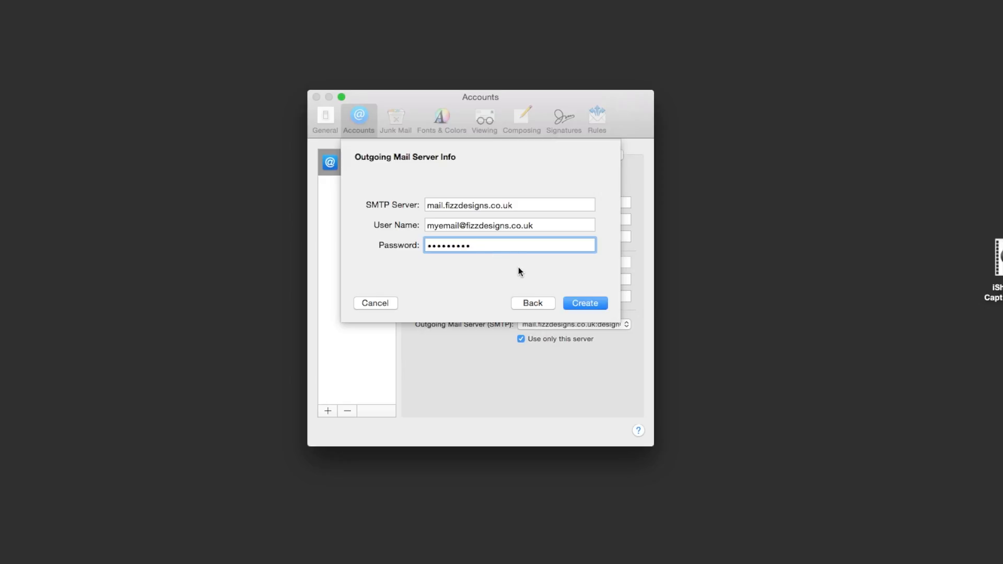
click(586, 303)
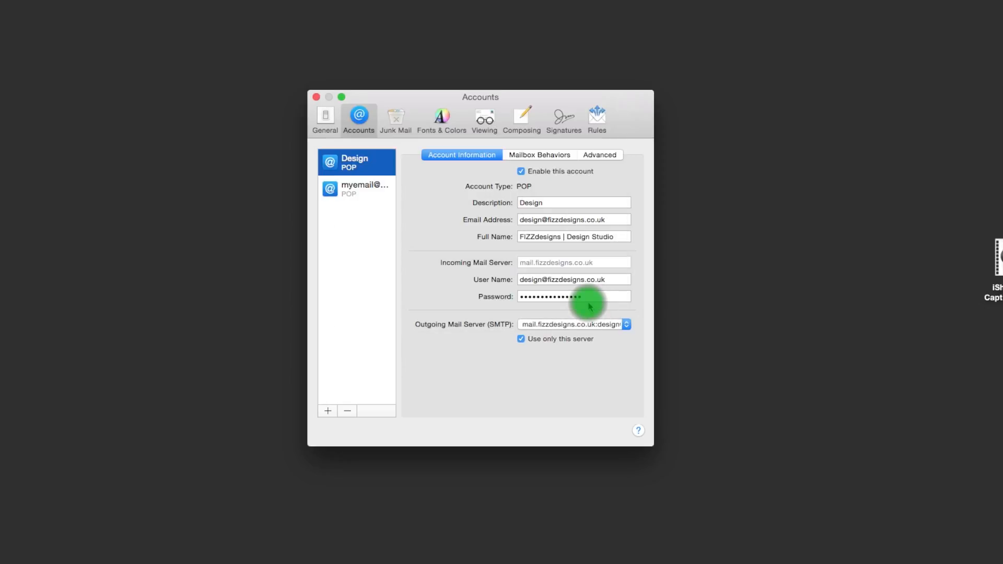
click(364, 186)
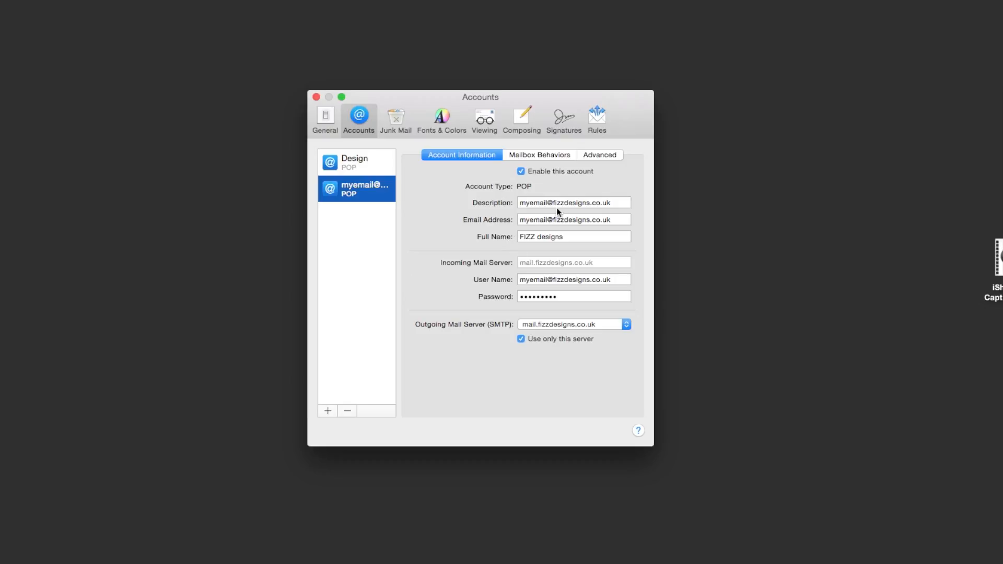
- Change the account description to 'Test'
drag(520, 203, 628, 203)
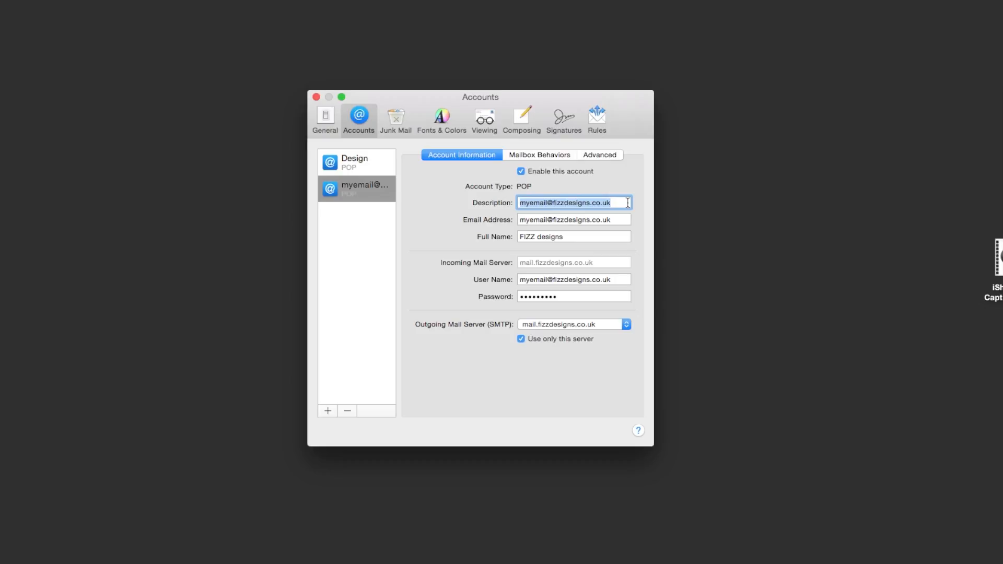
text(Test)
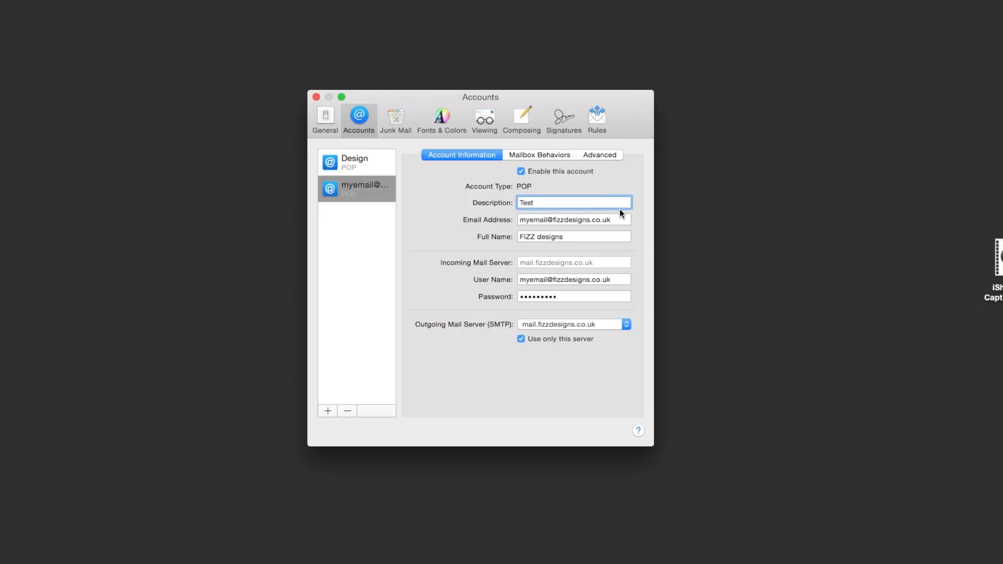
drag(615, 218, 520, 219)
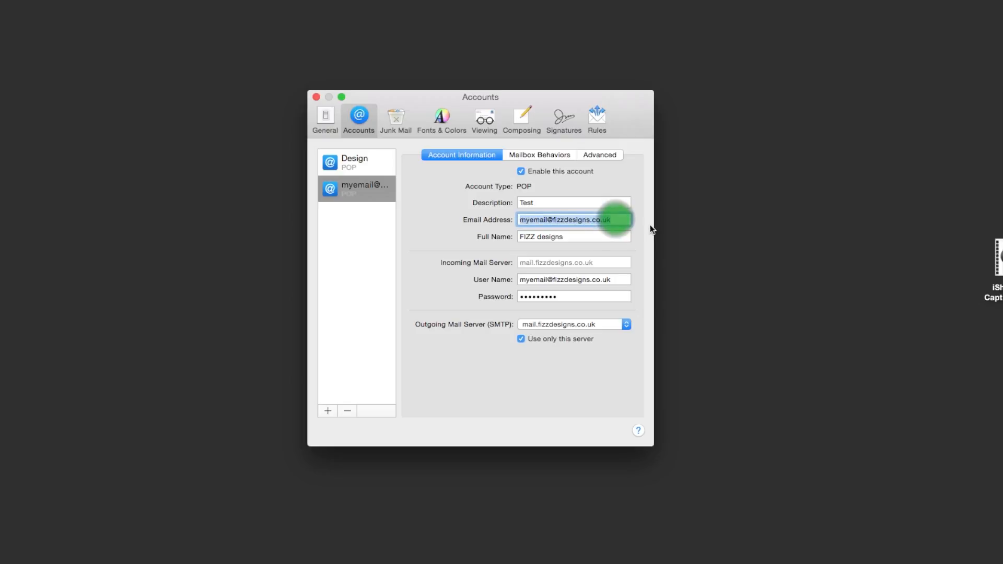
- Append a person's name to the full name, then erase it, leaving 'FIZZ designs'
click(582, 235)
drag(578, 236, 514, 236)
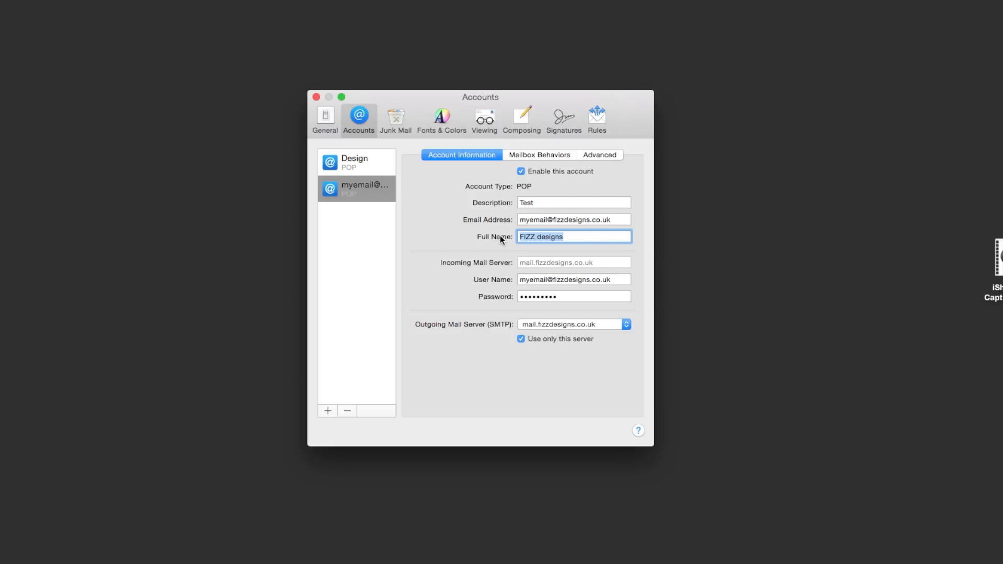
click(571, 237)
click(573, 236)
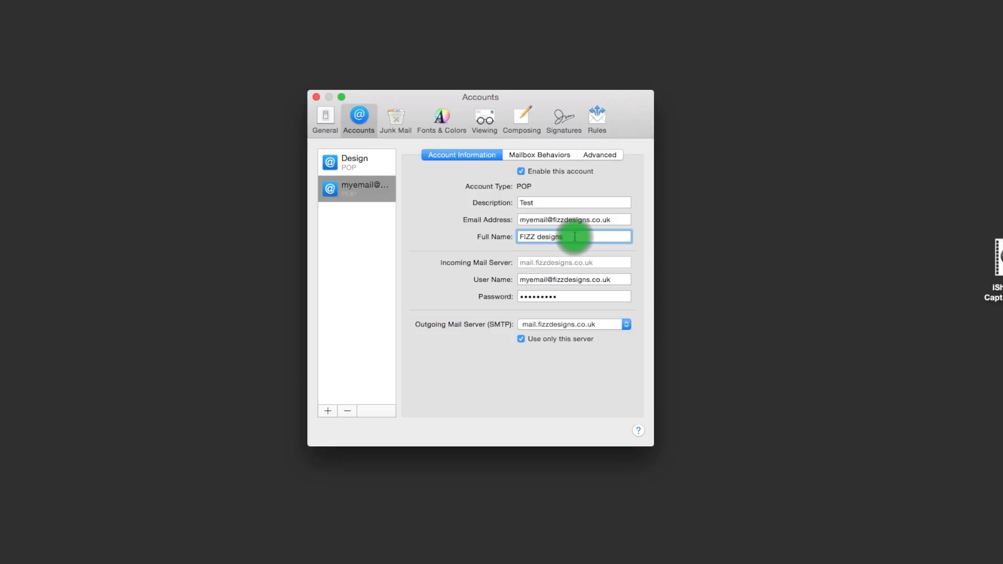
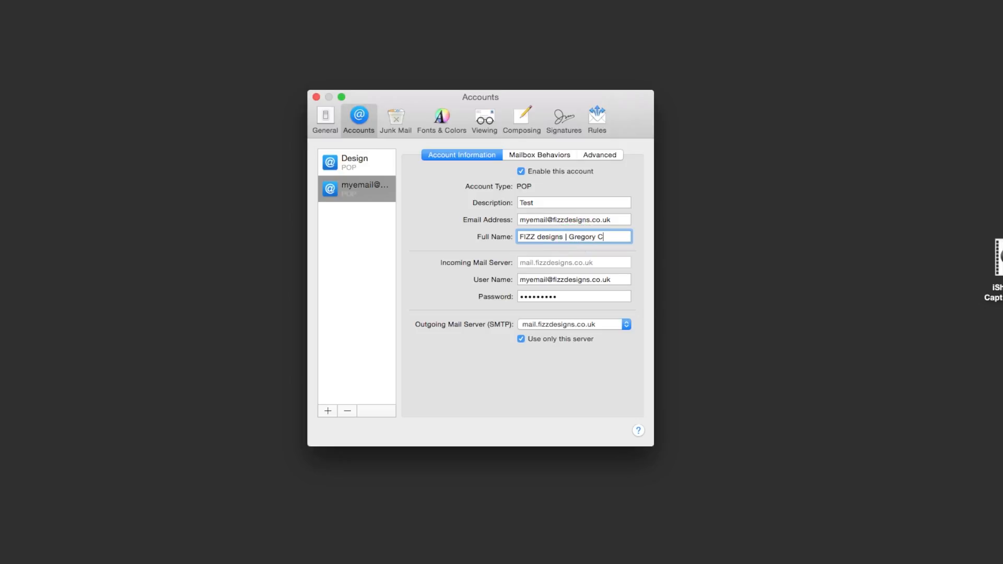
- In Advanced settings, remove server copies of retrieved messages after one week
click(529, 157)
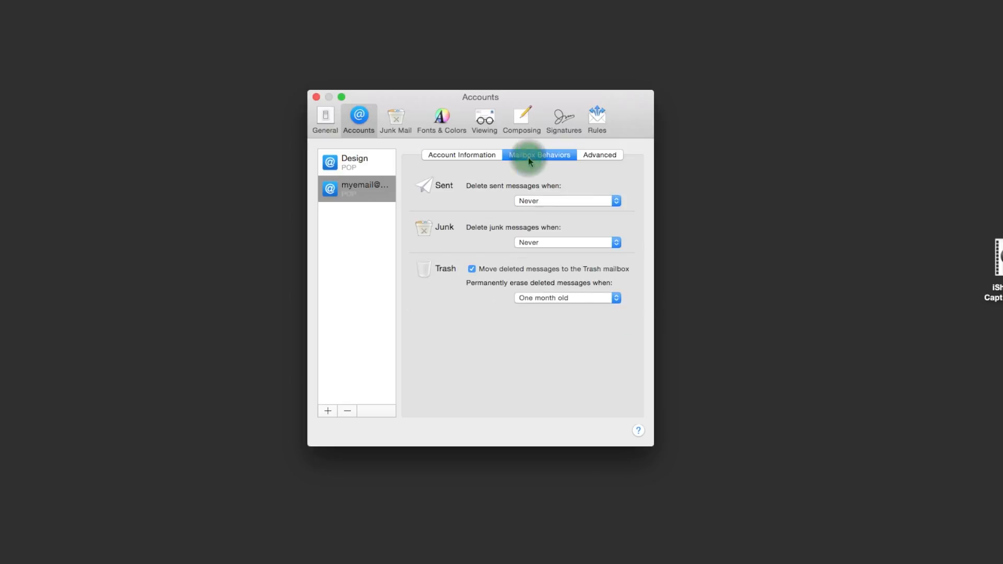
click(602, 155)
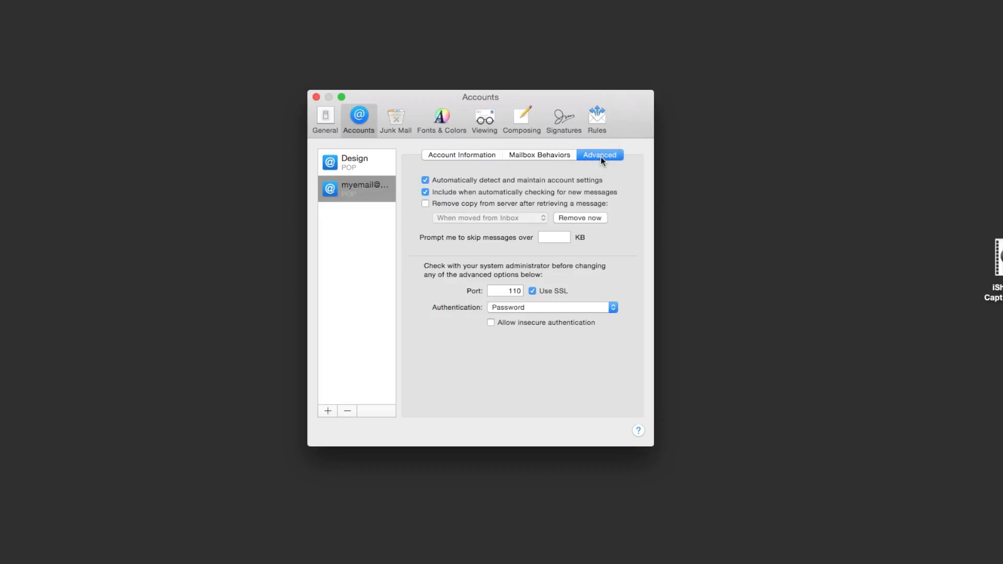
click(426, 203)
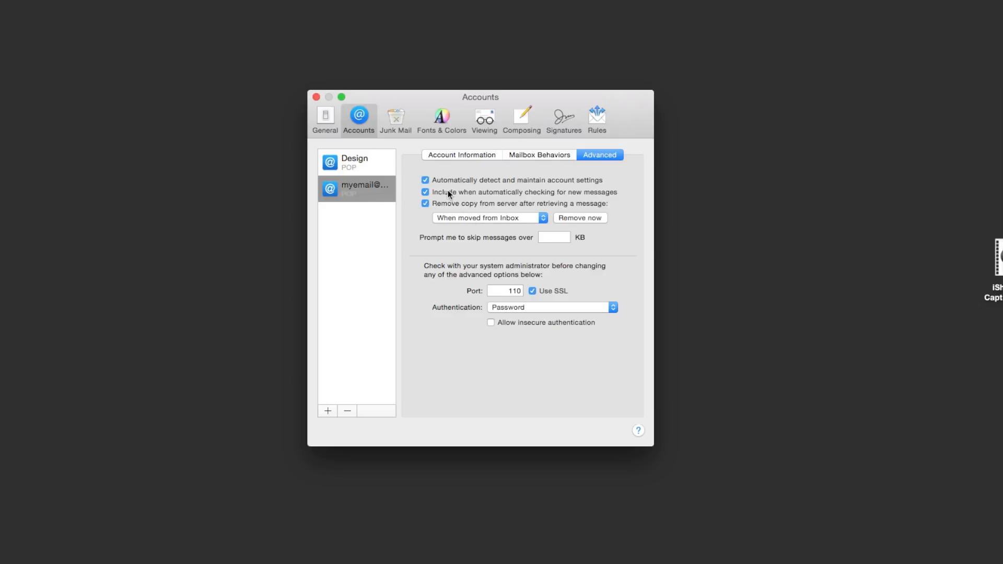
click(543, 218)
click(544, 220)
click(543, 220)
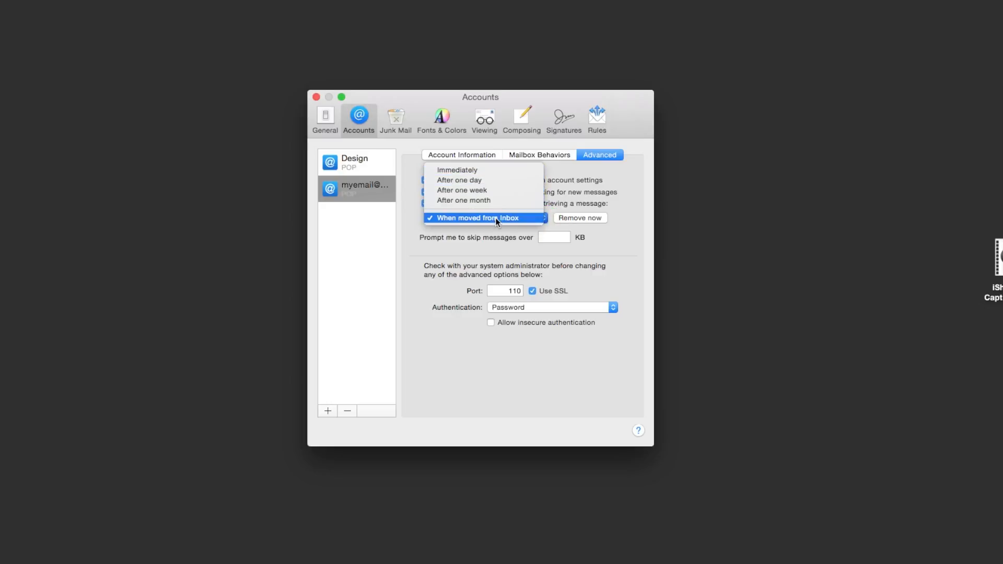
click(459, 190)
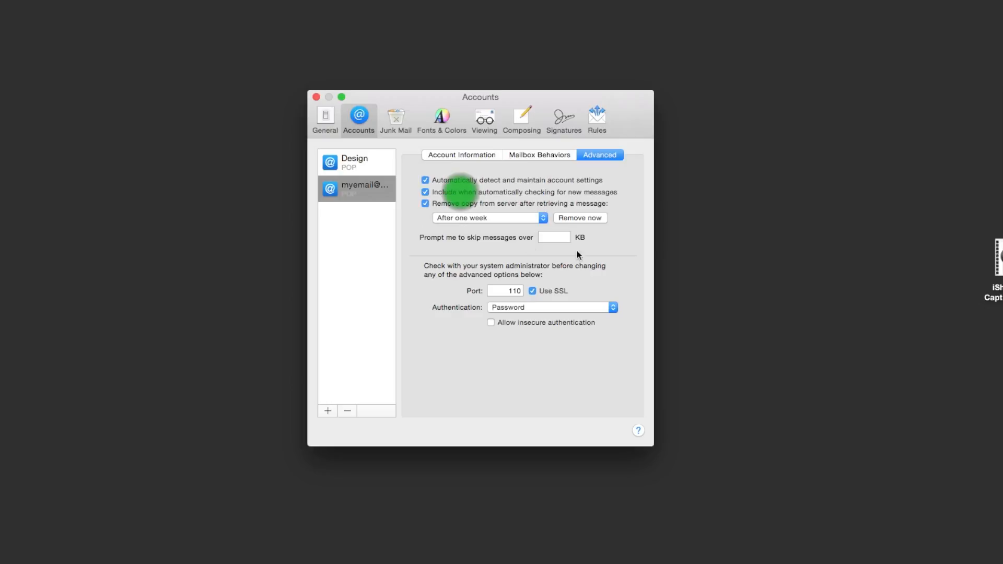
click(607, 239)
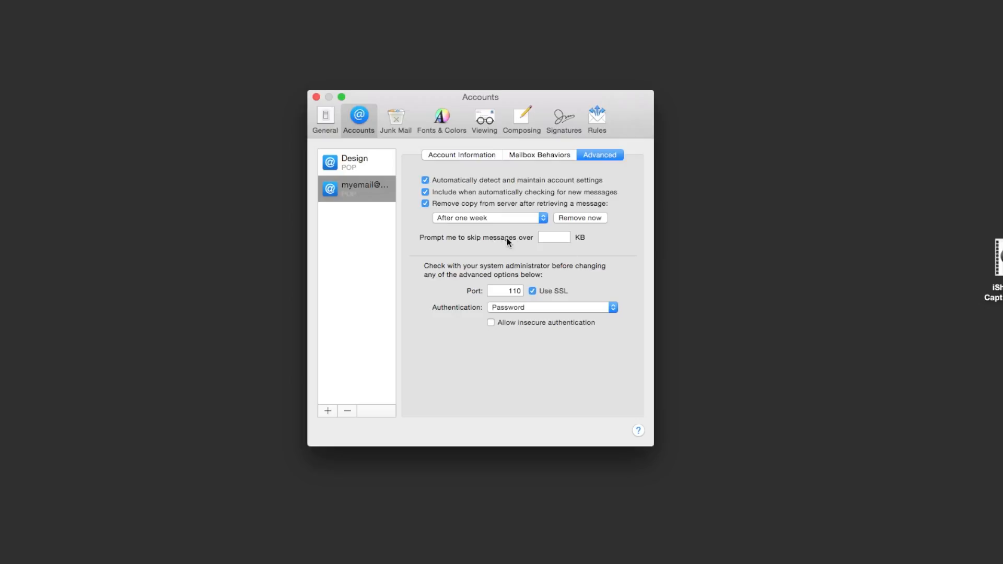
- Turn off SSL, keep Password authentication, and go back to Account Information
click(533, 291)
click(612, 308)
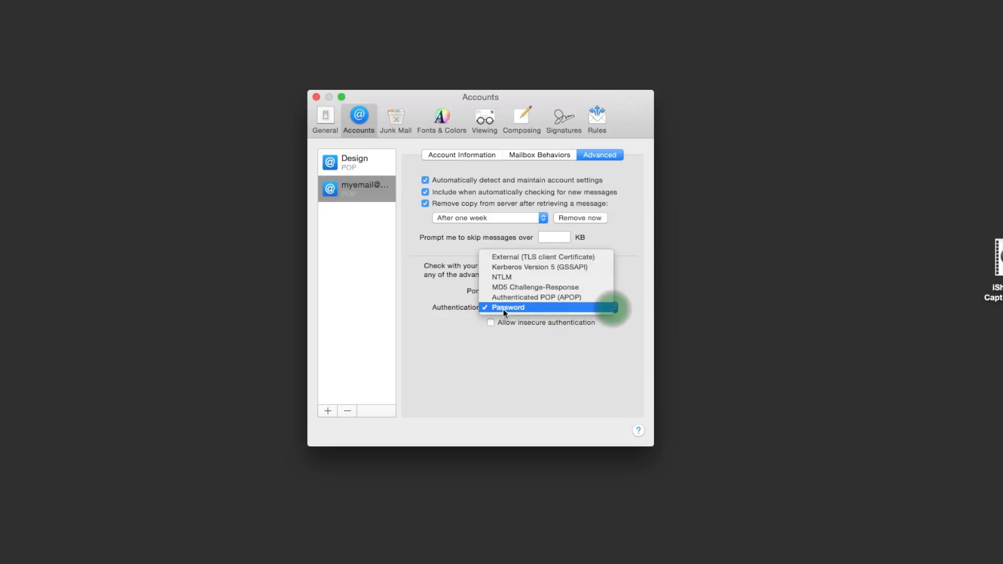
click(522, 308)
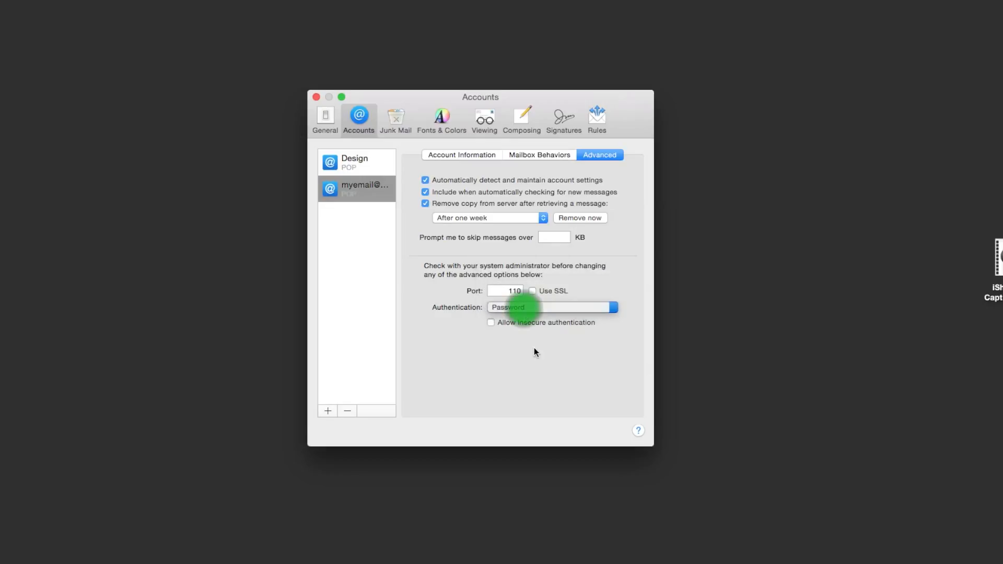
click(534, 347)
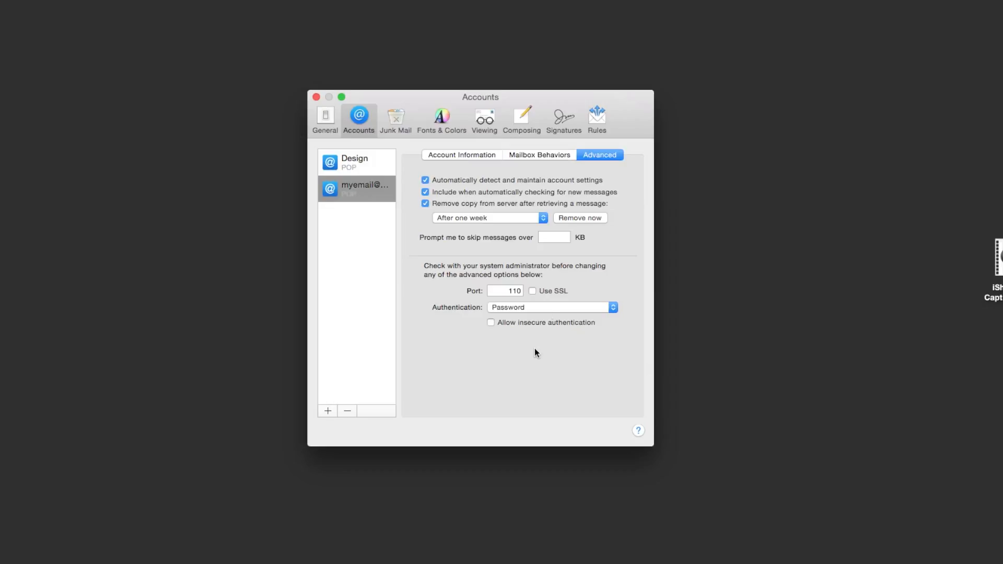
click(449, 154)
click(464, 278)
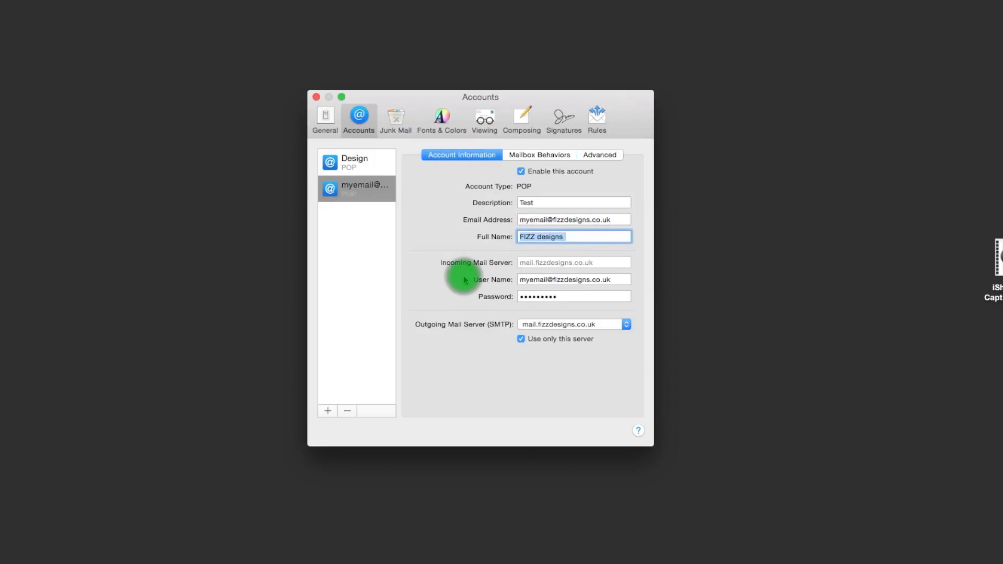
- Close the Accounts window and save the POP account changes
click(316, 97)
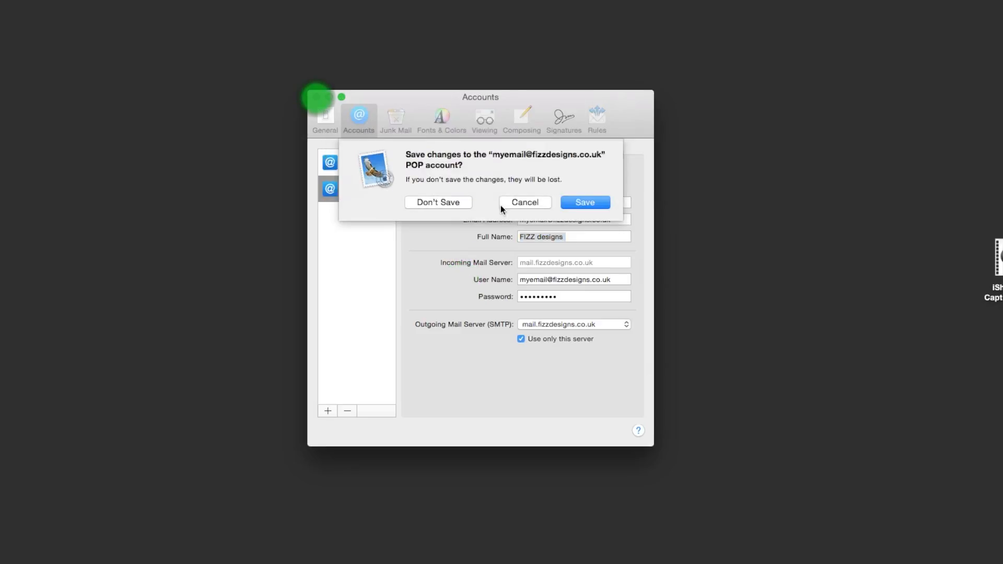
click(599, 203)
click(440, 156)
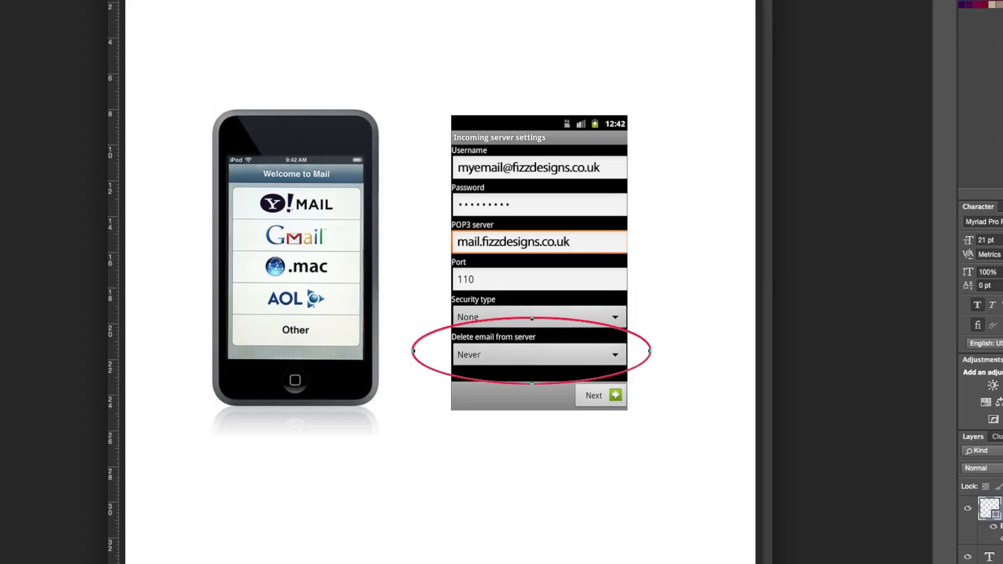
- Bring Chrome to the front to show the WebMail login page
click(856, 563)
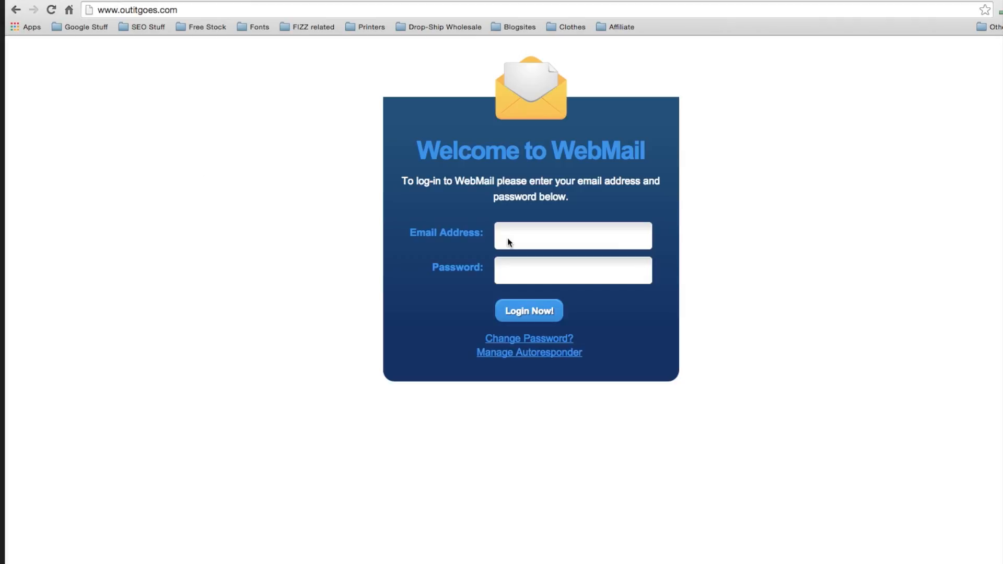
- Log in to outitgoes.com Webmail with the account's email address and password
click(528, 231)
key(Tab)
text(•••••••••)
click(532, 312)
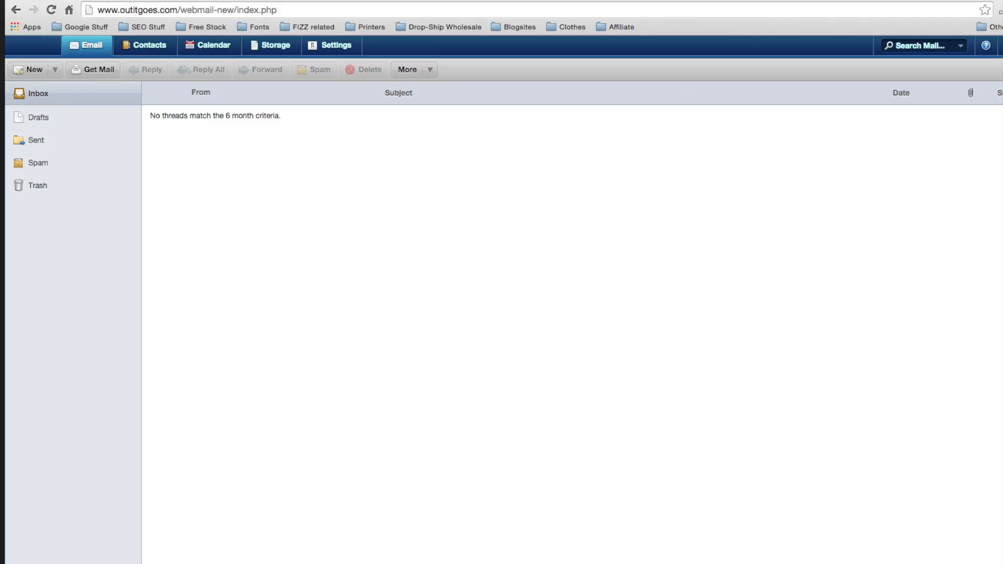
- Highlight the 'No threads match' message confirming the inbox is empty
drag(149, 116, 300, 117)
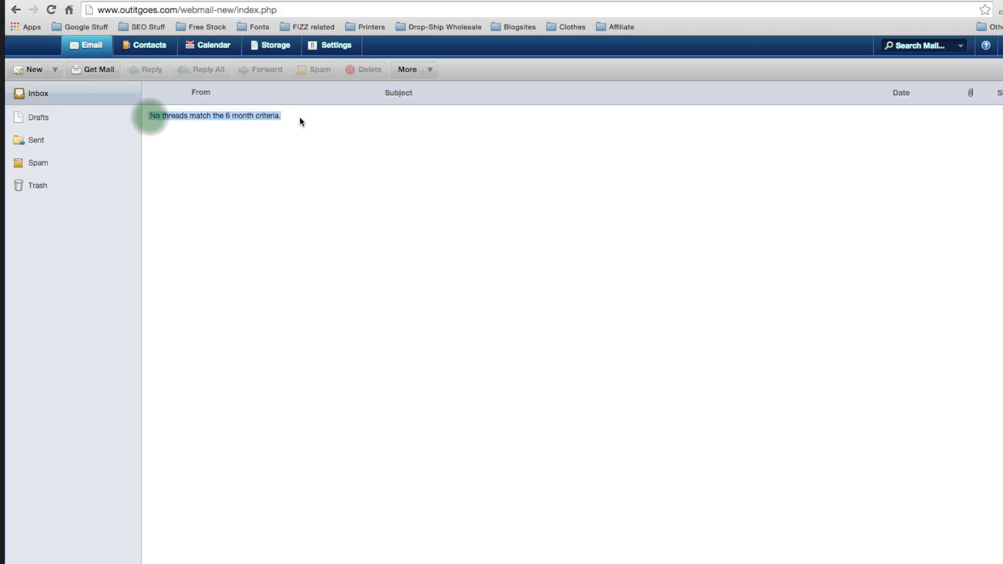